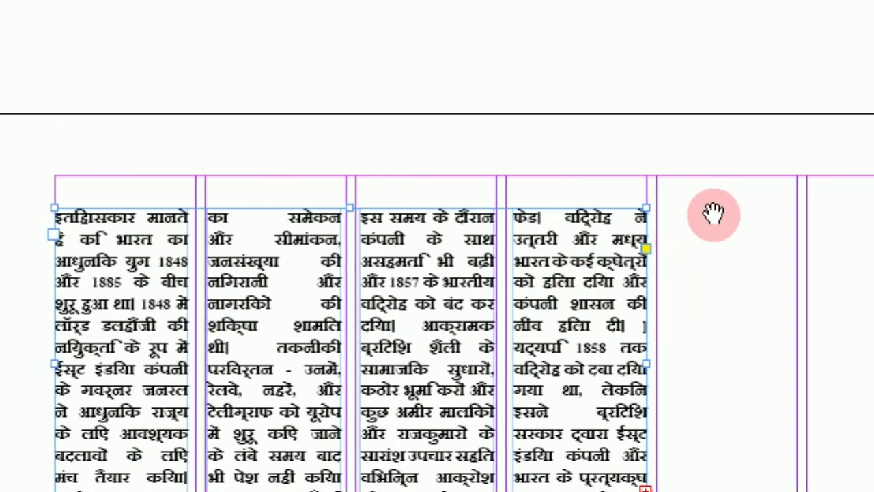
# Start a new A4 print document and set its number of columns to 6.
pyautogui.moveTo(601, 340); pyautogui.dragTo(465, 223)
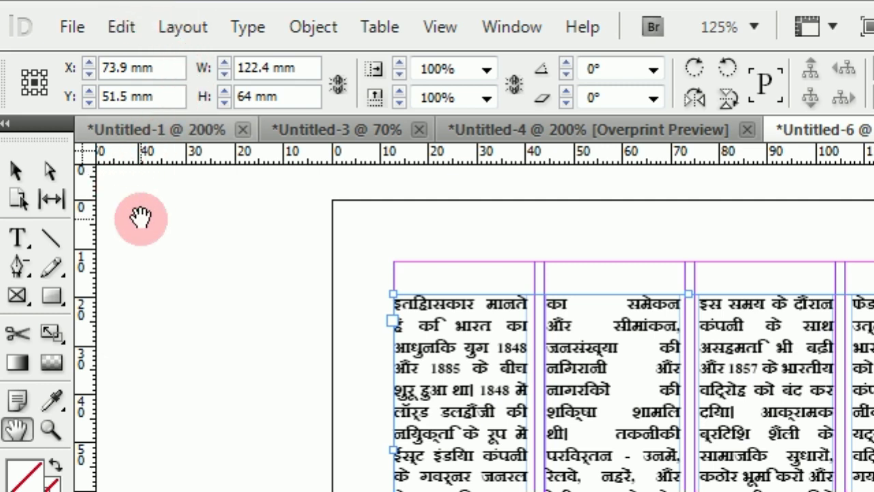
pyautogui.click(74, 28)
pyautogui.moveTo(103, 62)
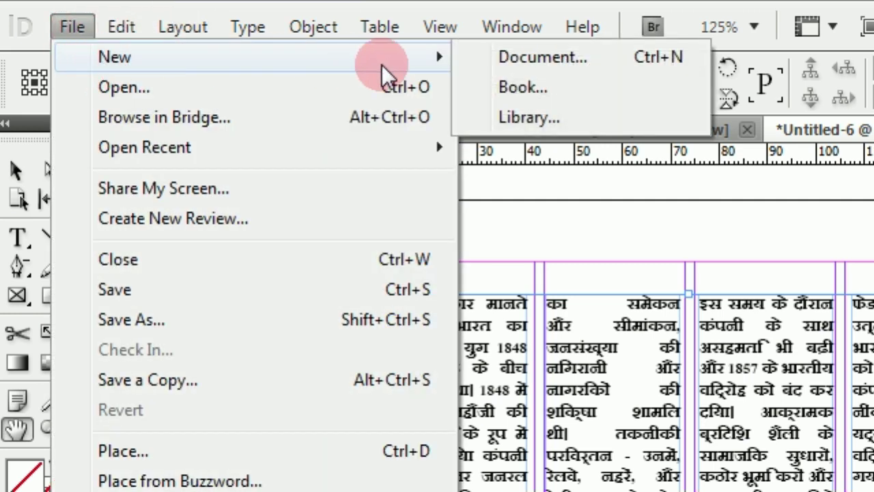
pyautogui.click(583, 61)
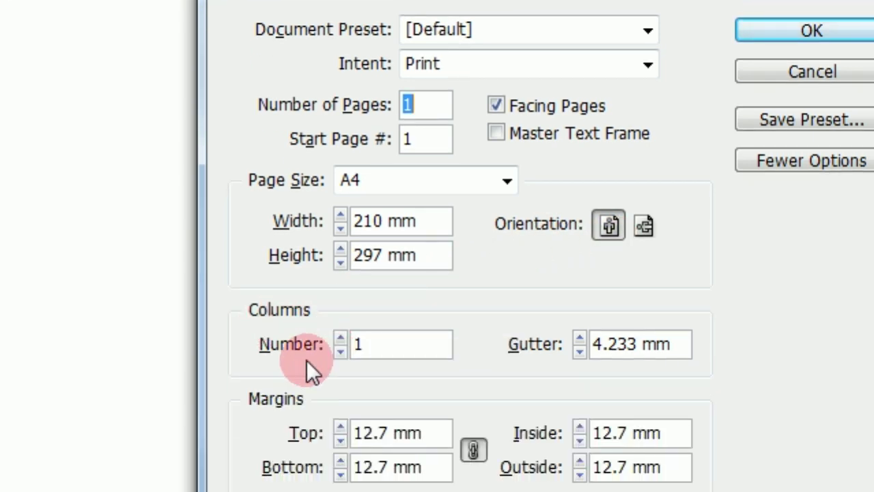
pyautogui.click(341, 338)
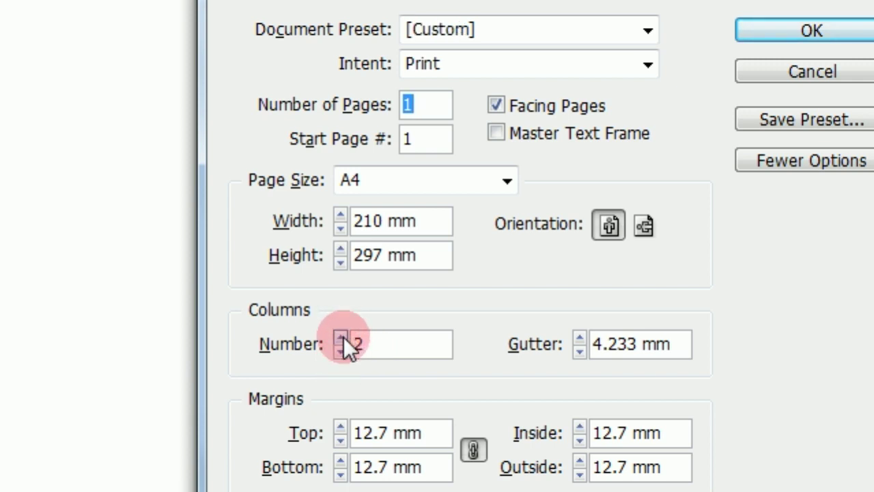
pyautogui.click(341, 338)
pyautogui.click(341, 337)
pyautogui.click(340, 337)
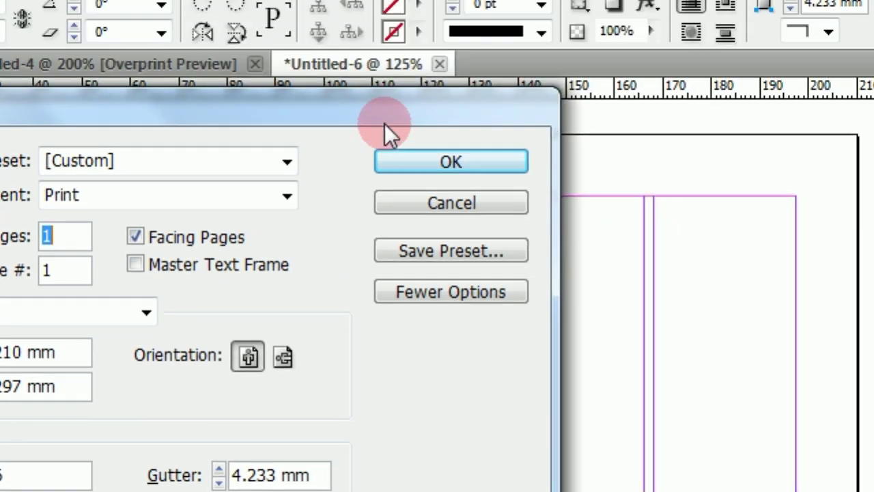
pyautogui.moveTo(384, 126); pyautogui.dragTo(187, 127)
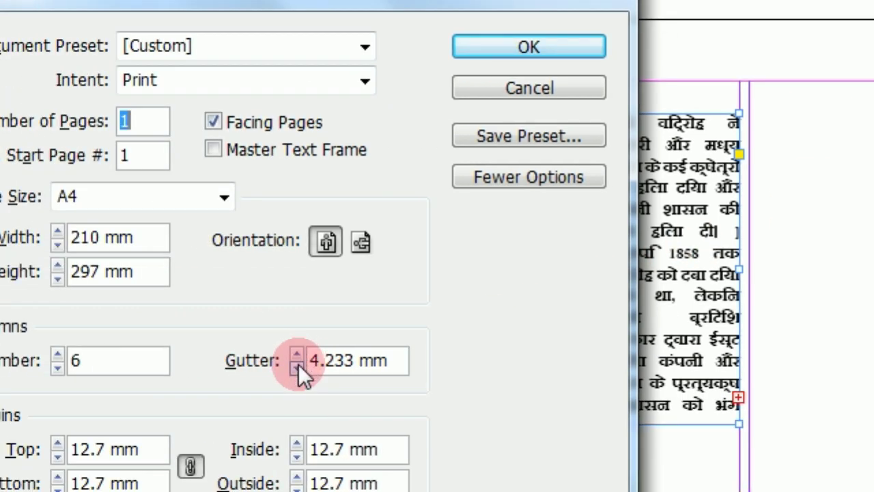
# Set the column gutter to 2 mm and create the document.
pyautogui.click(298, 364)
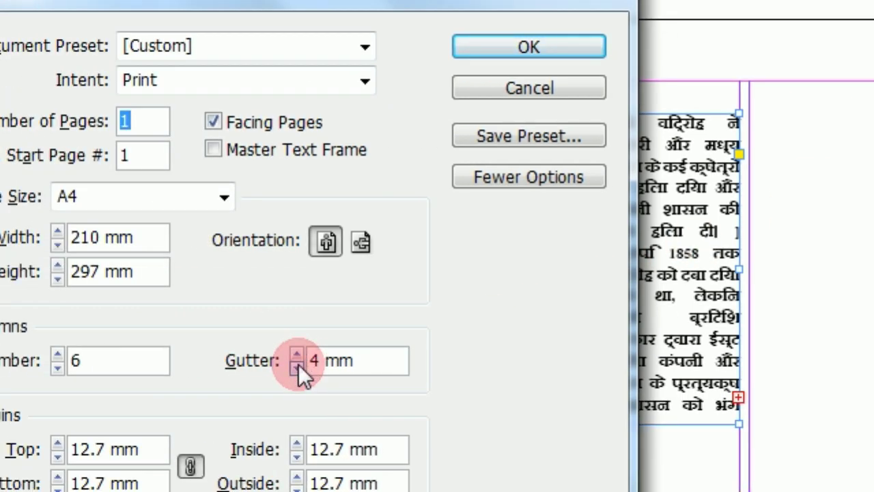
pyautogui.click(298, 363)
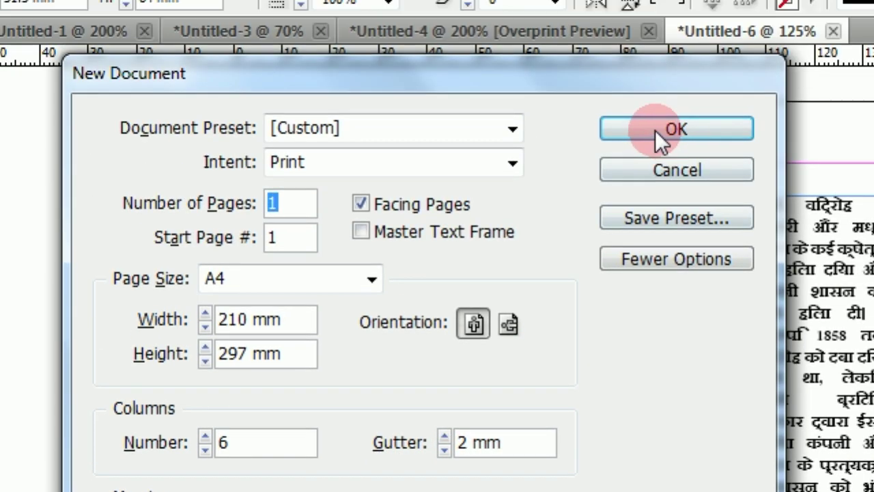
pyautogui.click(655, 129)
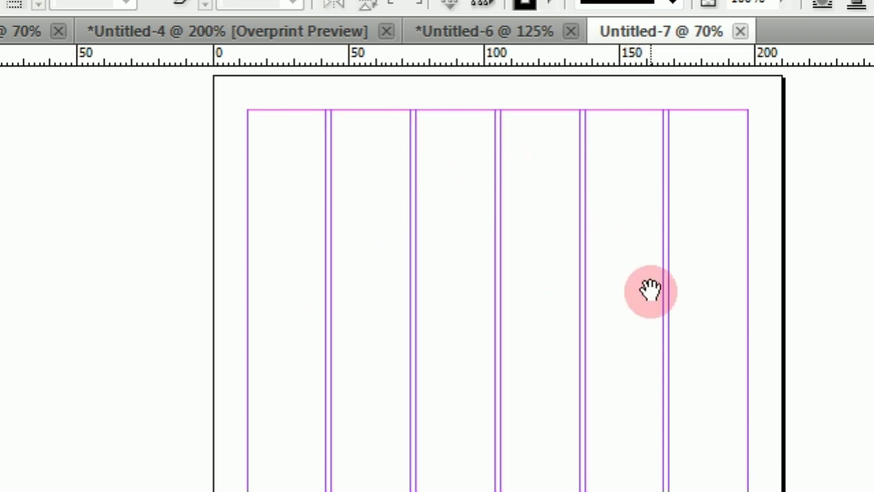
# Display the new page at actual size and look over its upper edge and column guides.
pyautogui.moveTo(536, 189); pyautogui.dragTo(422, 198)
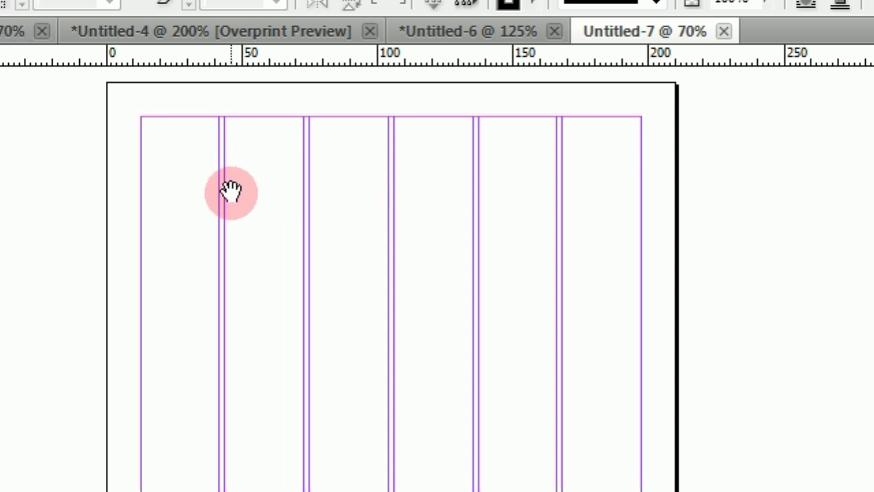
pyautogui.rightClick(358, 195)
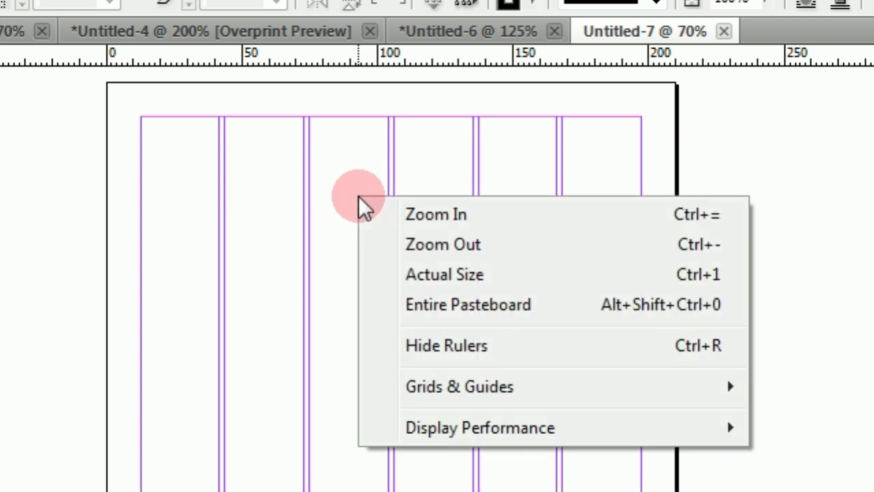
pyautogui.click(416, 277)
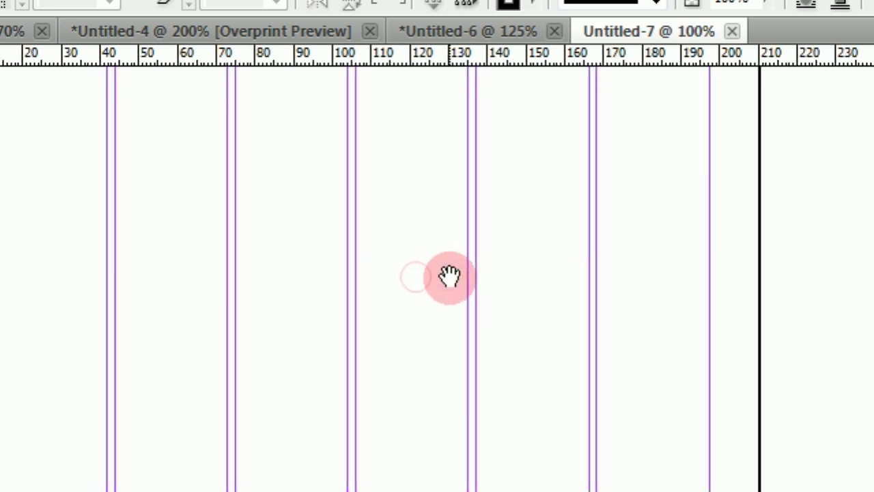
pyautogui.moveTo(448, 277); pyautogui.dragTo(449, 345)
pyautogui.moveTo(384, 212); pyautogui.dragTo(385, 303)
pyautogui.moveTo(343, 252); pyautogui.dragTo(339, 259)
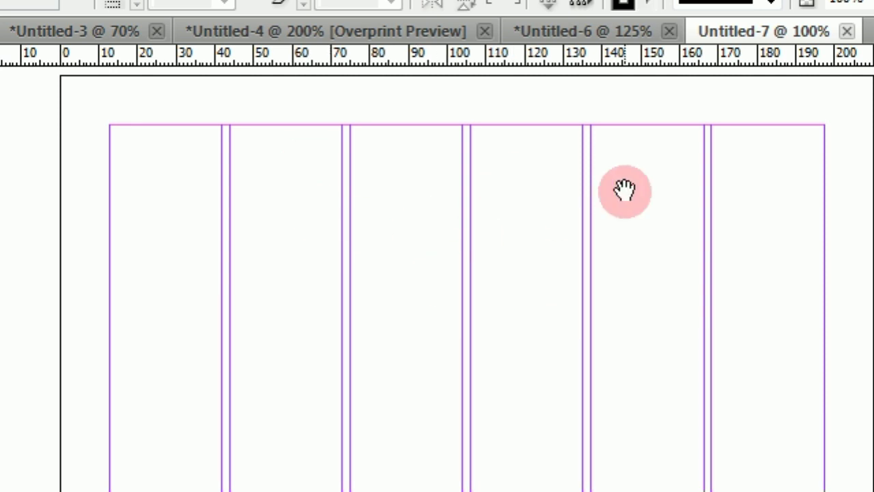
pyautogui.moveTo(298, 215); pyautogui.dragTo(315, 225)
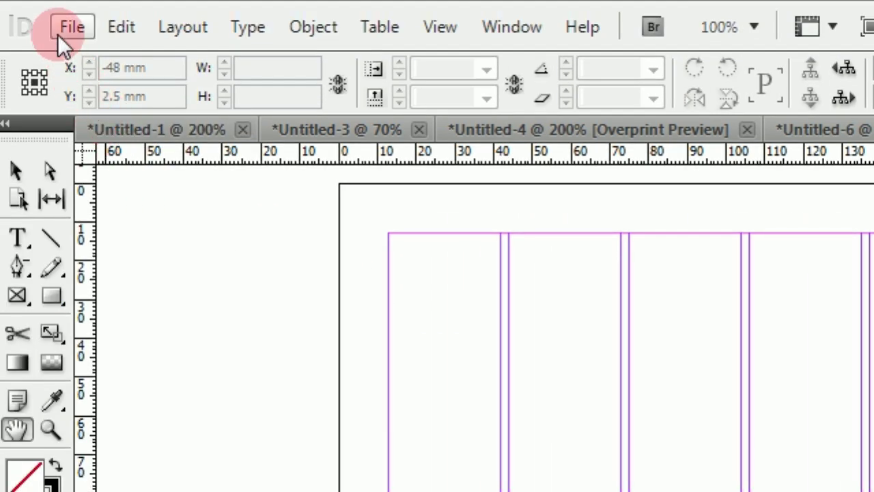
# Place the Word file भारत का आधुनिक युग in a frame about 122 mm wide and 55 mm high, spanning the first four columns.
pyautogui.click(154, 164)
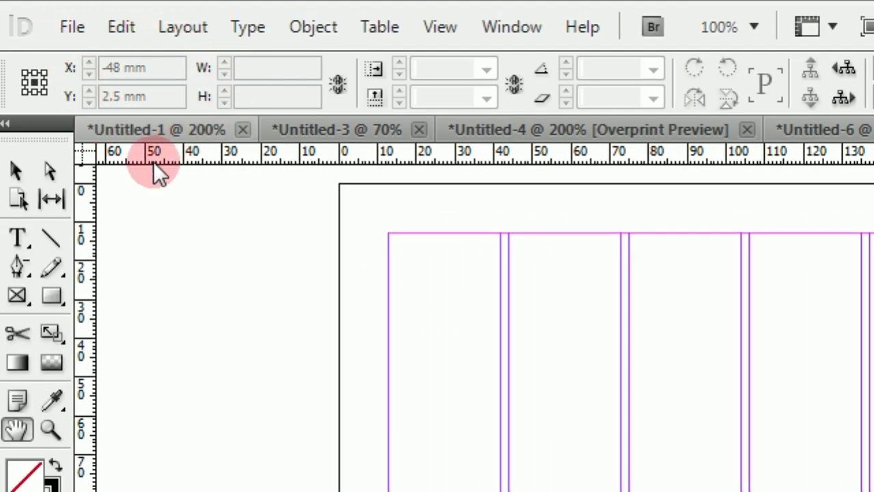
pyautogui.click(69, 30)
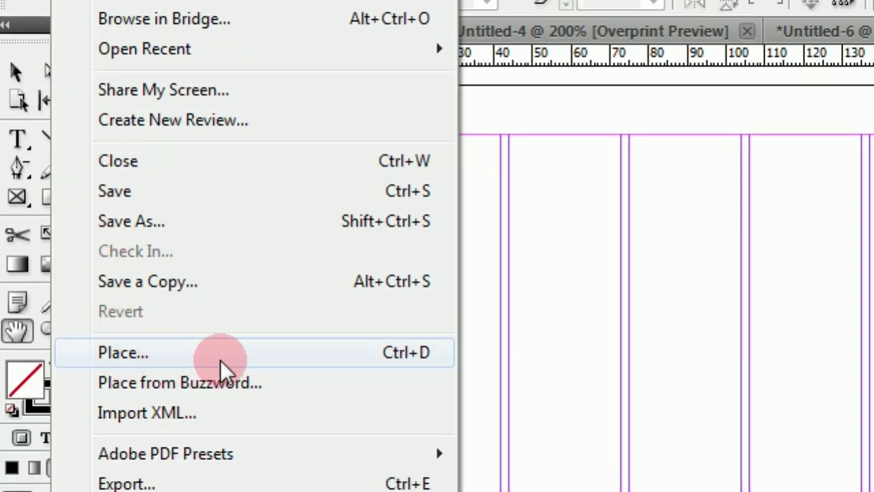
pyautogui.click(159, 355)
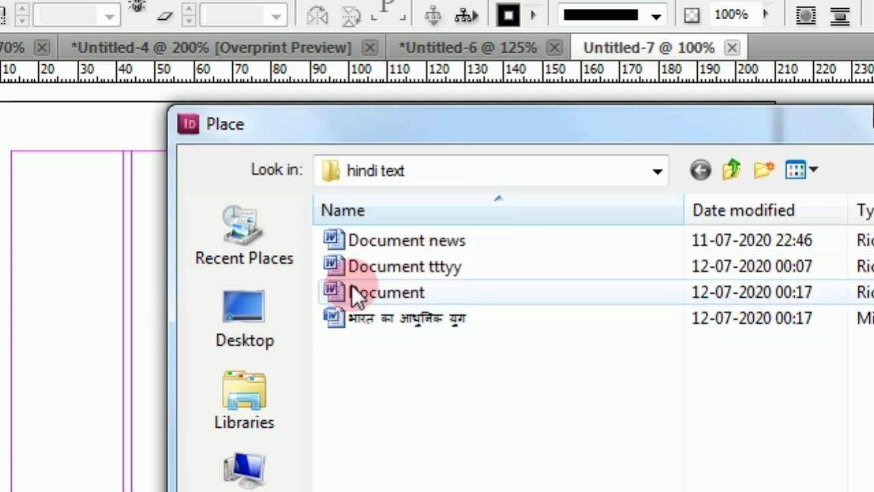
pyautogui.click(355, 322)
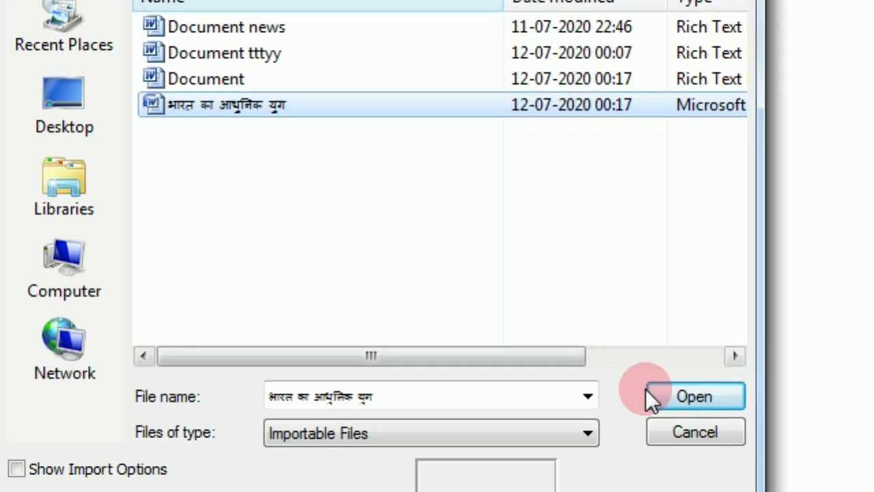
pyautogui.click(650, 394)
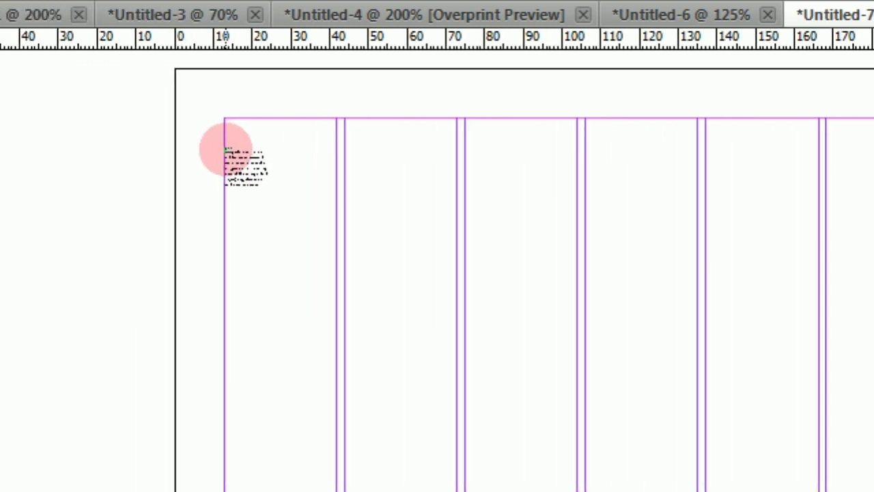
pyautogui.moveTo(225, 148); pyautogui.dragTo(637, 363)
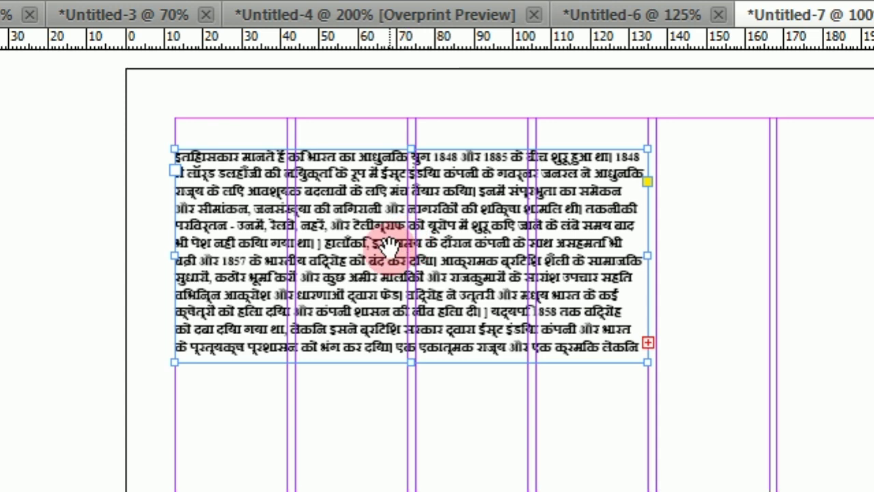
# Activate the Selection tool for the placed text frame and dismiss the Move dialog without moving anything.
pyautogui.hotkey('ctrl', '=')
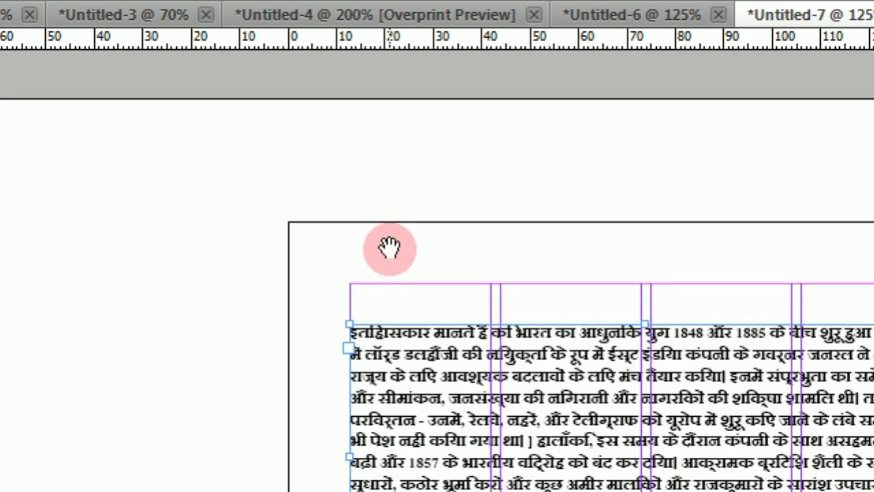
pyautogui.hotkey('ctrl', '=')
pyautogui.scroll(-3, 400, 371)
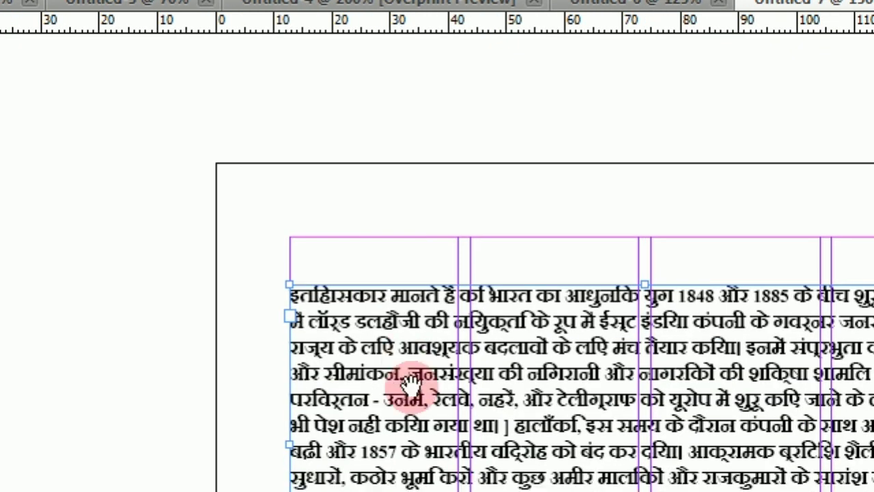
pyautogui.moveTo(453, 312); pyautogui.dragTo(338, 198)
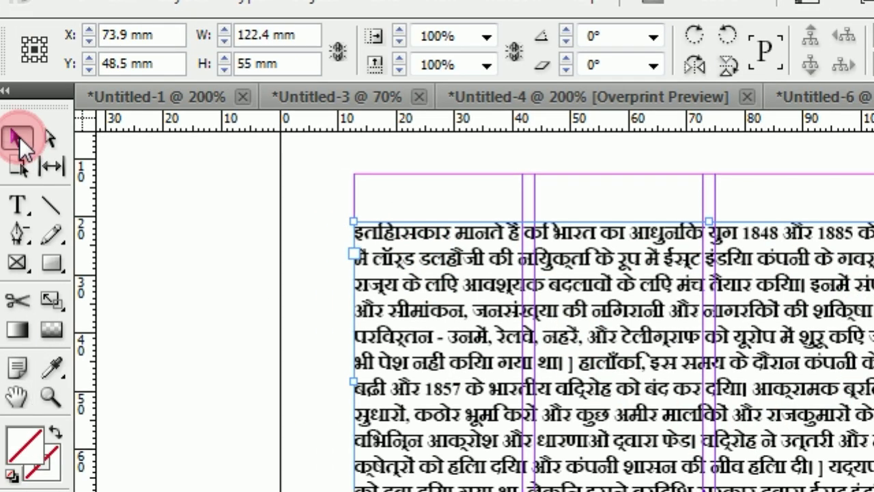
pyautogui.doubleClick(17, 137)
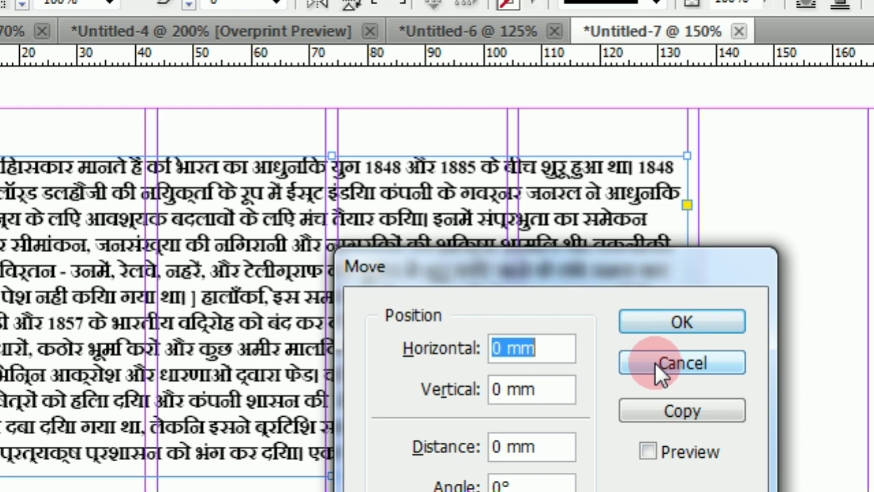
pyautogui.click(655, 363)
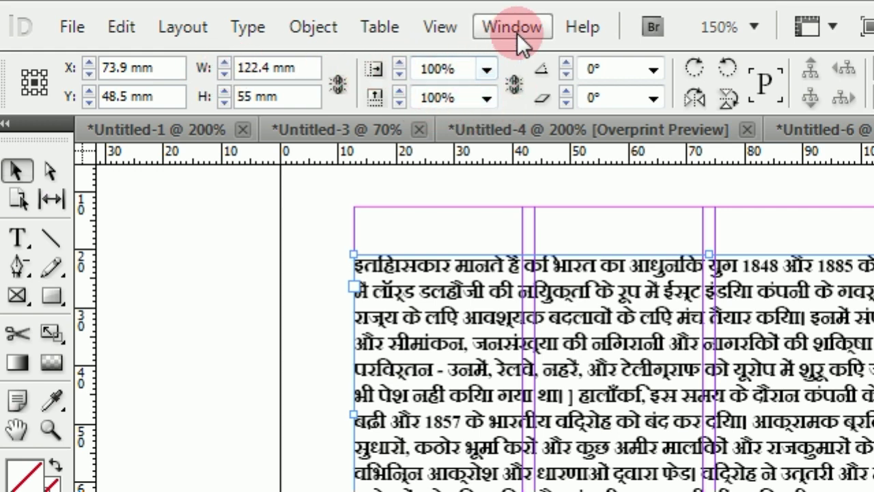
# Hide the Control bar and show it again.
pyautogui.click(517, 33)
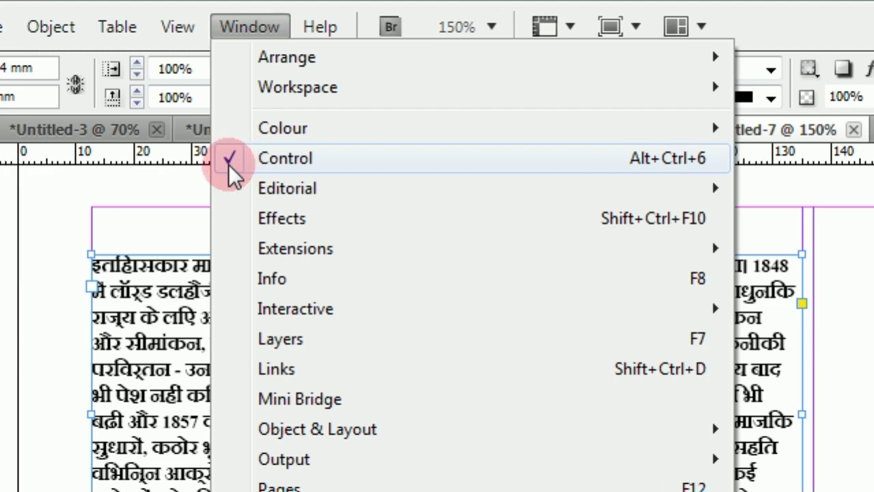
pyautogui.click(228, 163)
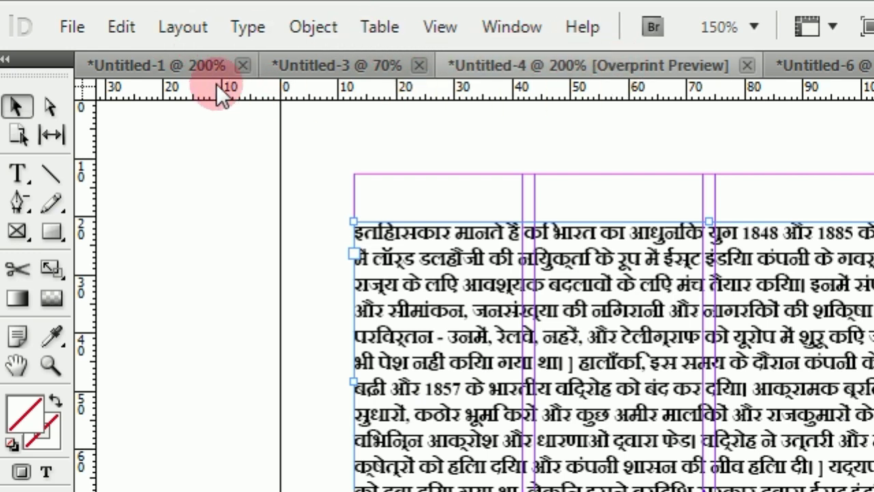
pyautogui.click(500, 26)
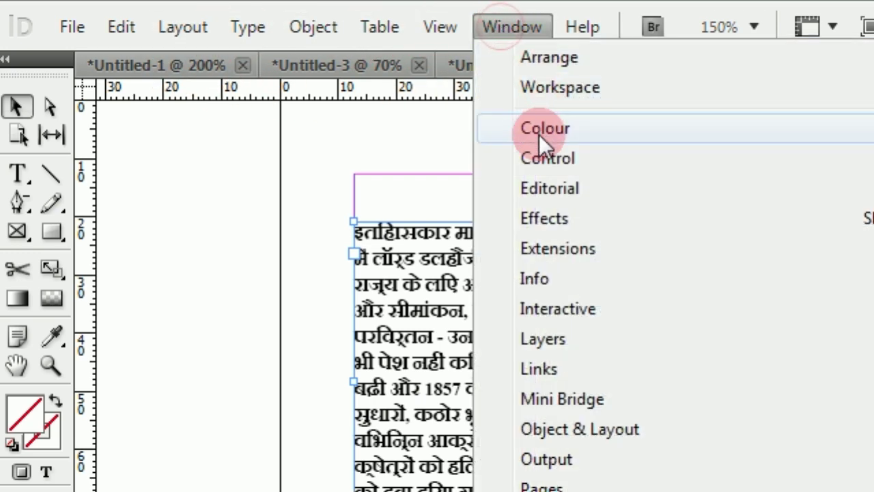
pyautogui.click(539, 160)
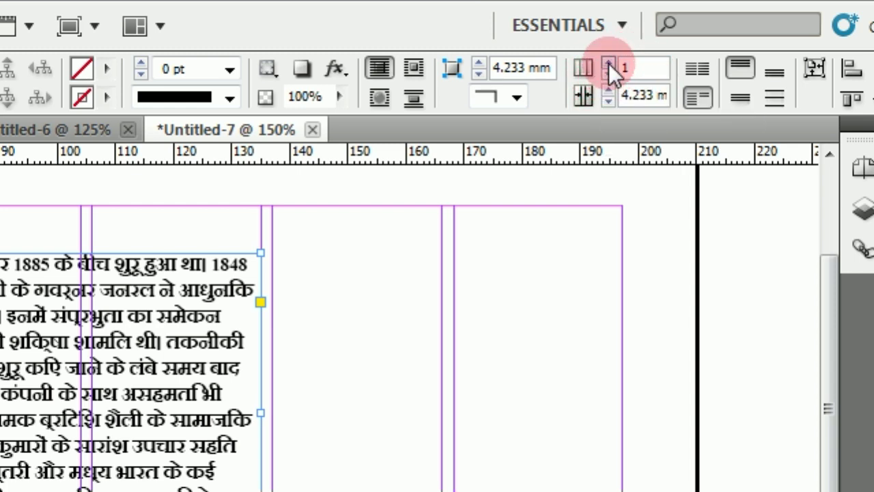
# Divide the placed text frame into 4 columns.
pyautogui.click(608, 63)
pyautogui.click(608, 63)
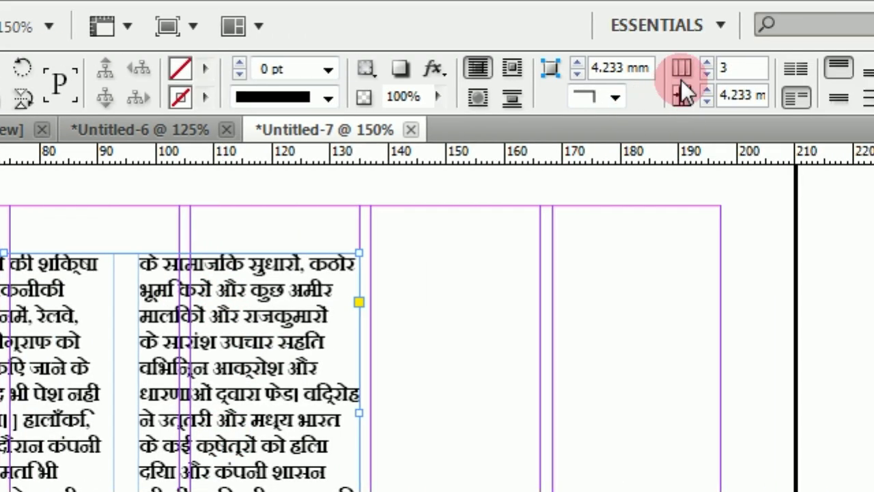
pyautogui.click(642, 63)
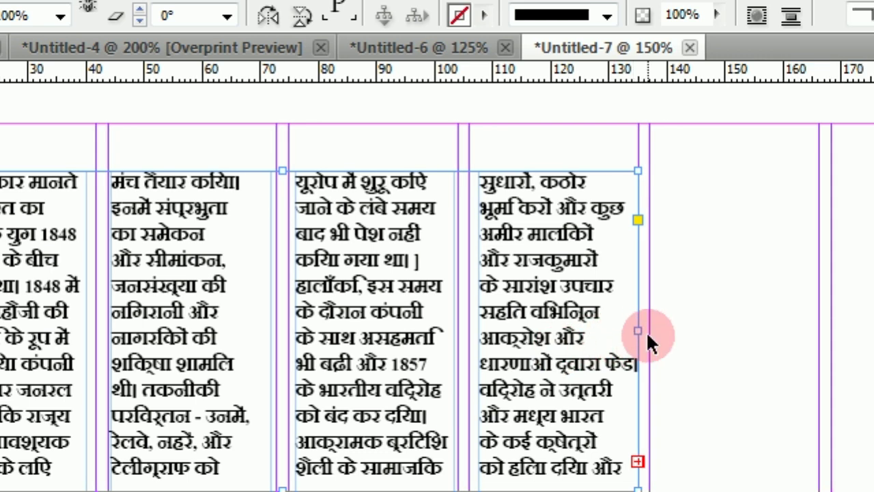
pyautogui.moveTo(640, 333)
pyautogui.mouseDown()
pyautogui.moveTo(620, 335)
pyautogui.moveTo(636, 333)
pyautogui.mouseUp()
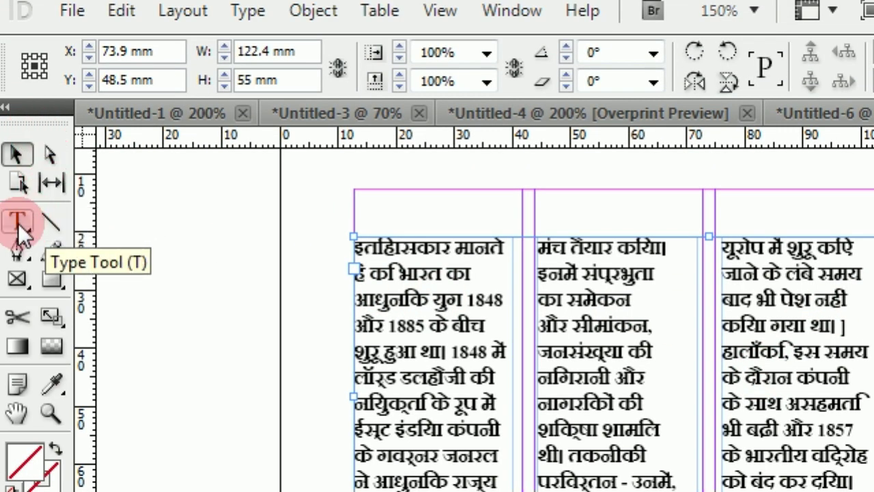
# Select the visible Hindi text across the frame's four columns, compare centre and left alignment, and apply full justification to it.
pyautogui.click(18, 223)
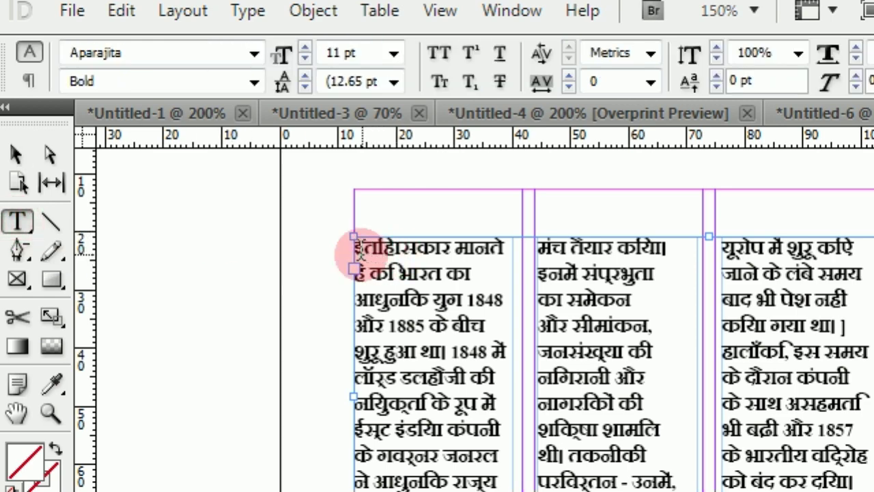
pyautogui.moveTo(357, 251); pyautogui.dragTo(873, 491)
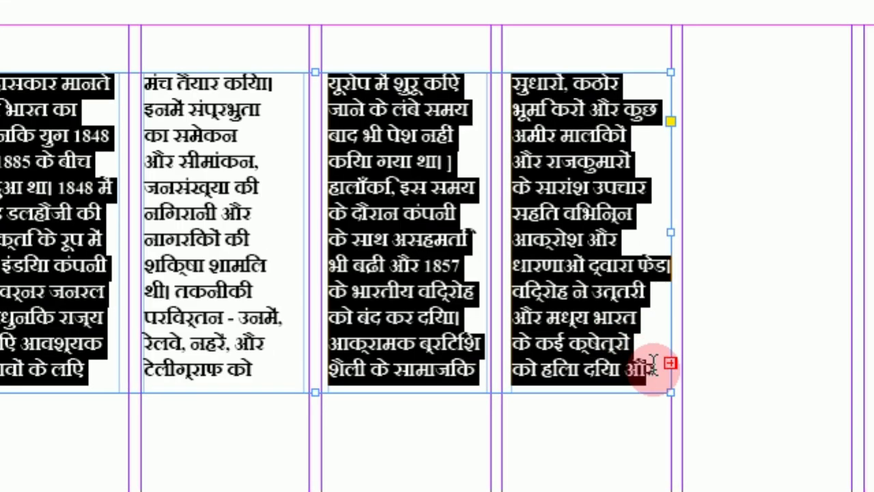
pyautogui.click(659, 375)
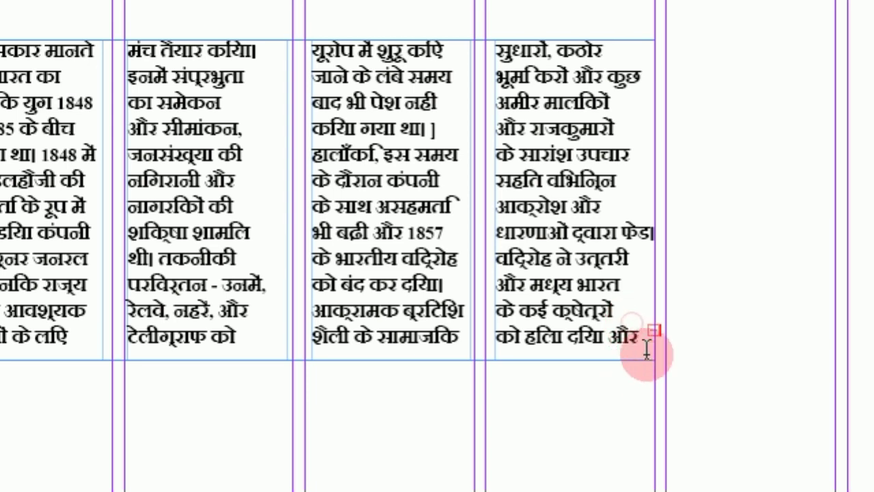
pyautogui.moveTo(638, 336); pyautogui.dragTo(0, 41)
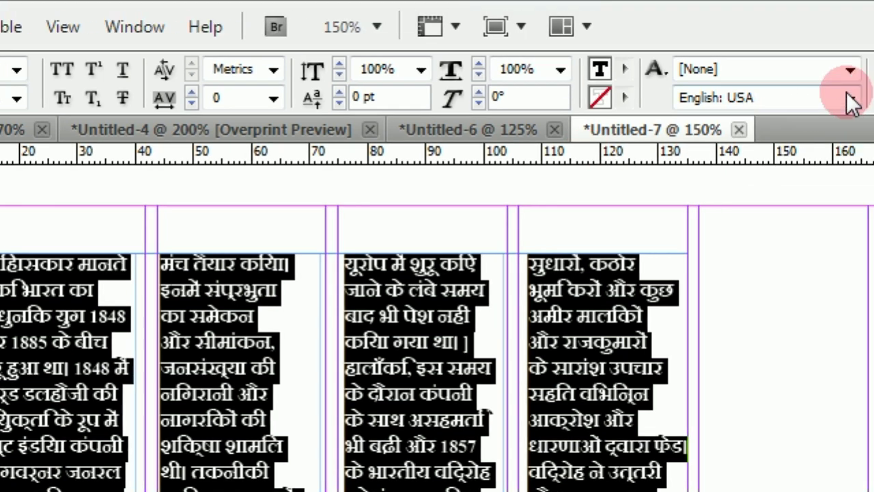
pyautogui.click(731, 69)
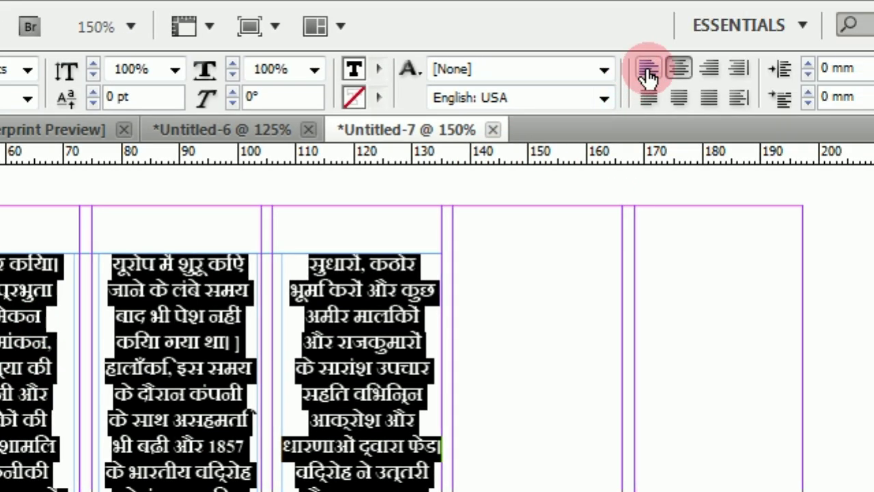
pyautogui.click(647, 77)
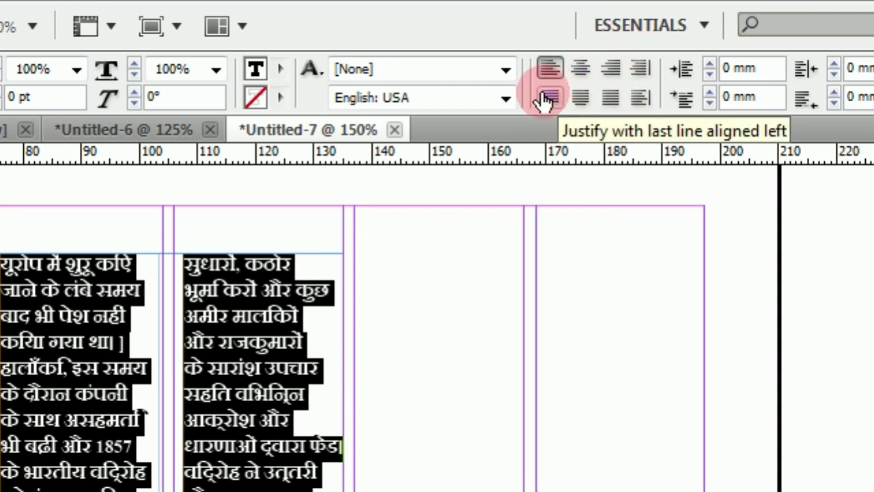
pyautogui.click(613, 100)
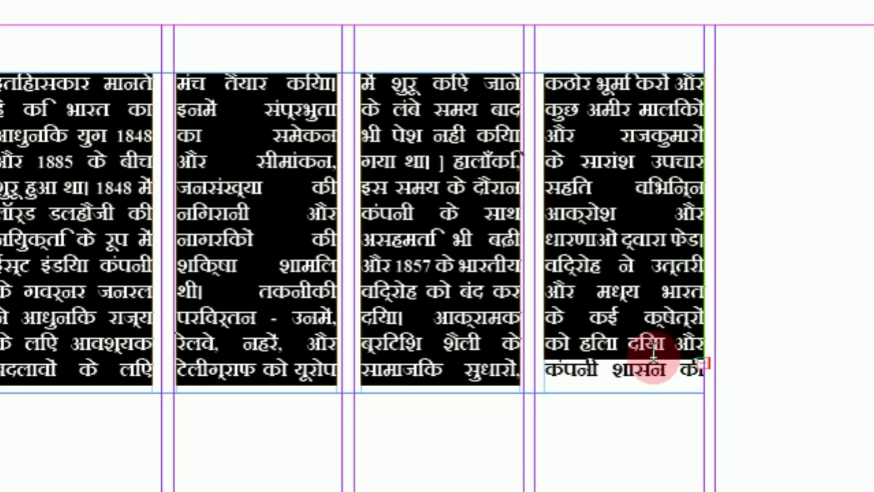
pyautogui.click(653, 351)
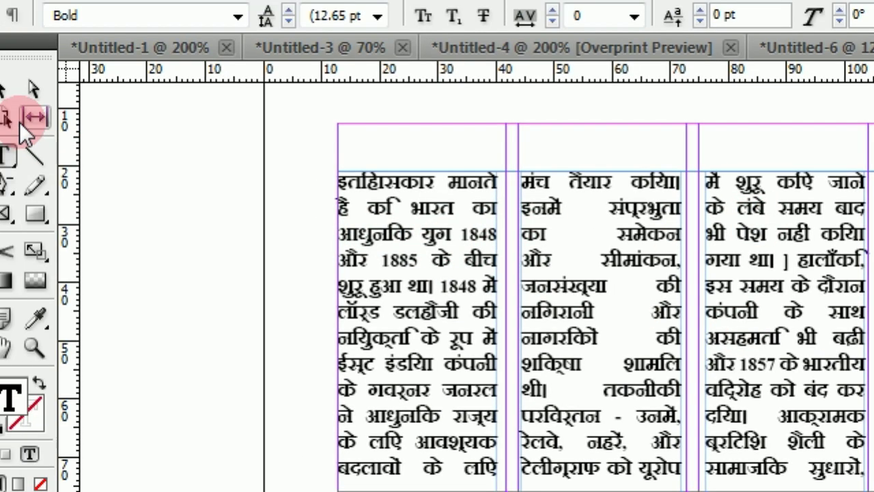
# Reduce the gutter between the text frame's four columns to about 3 mm, comparing wider gutters of 4 and 5 mm.
pyautogui.click(16, 137)
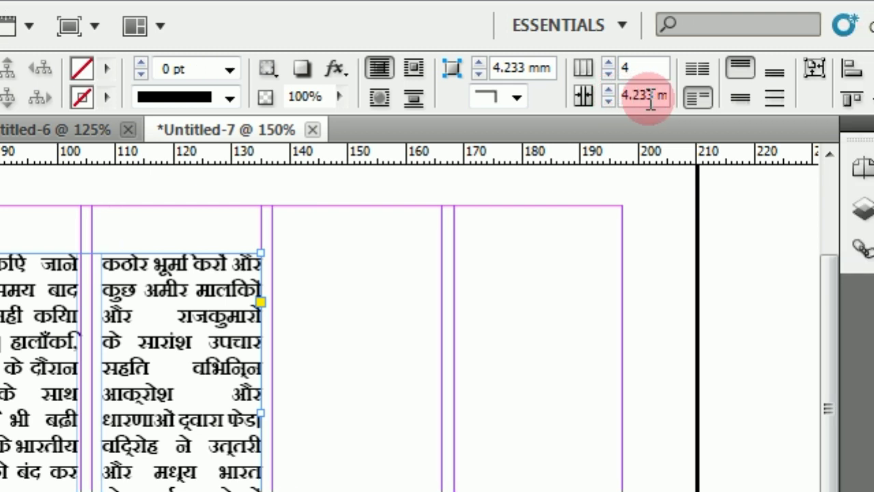
pyautogui.click(594, 101)
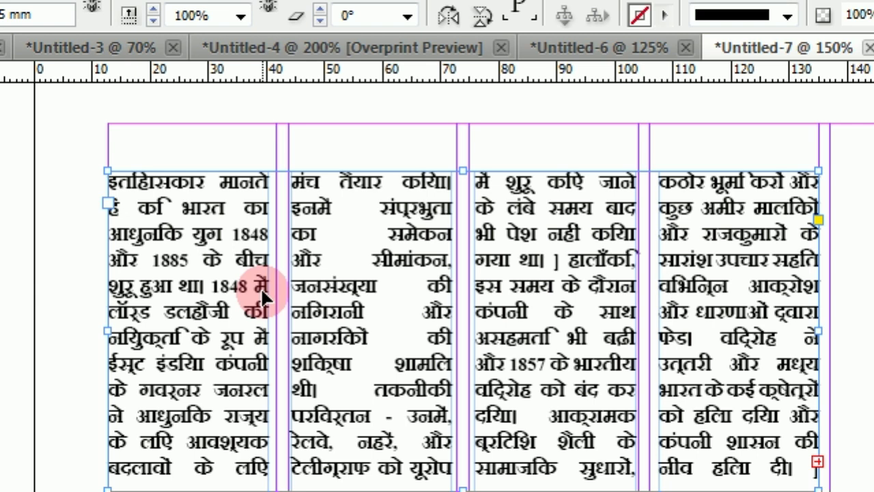
pyautogui.scroll(2, 263, 295)
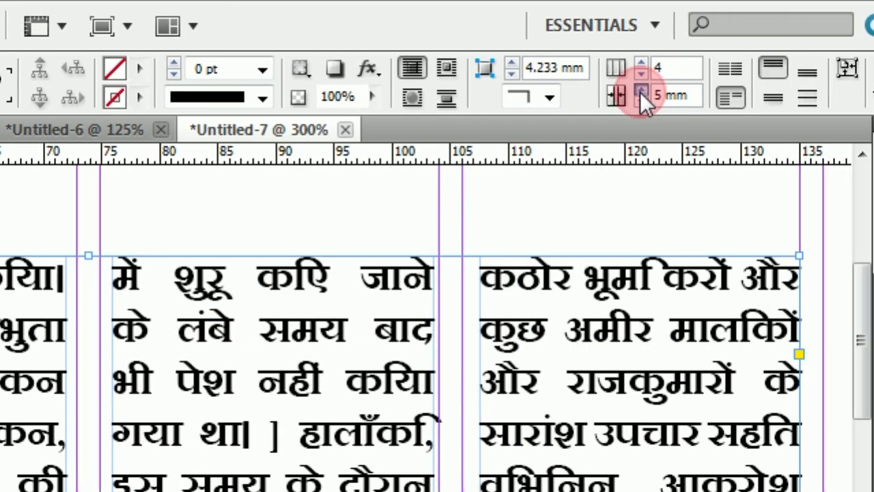
pyautogui.click(640, 91)
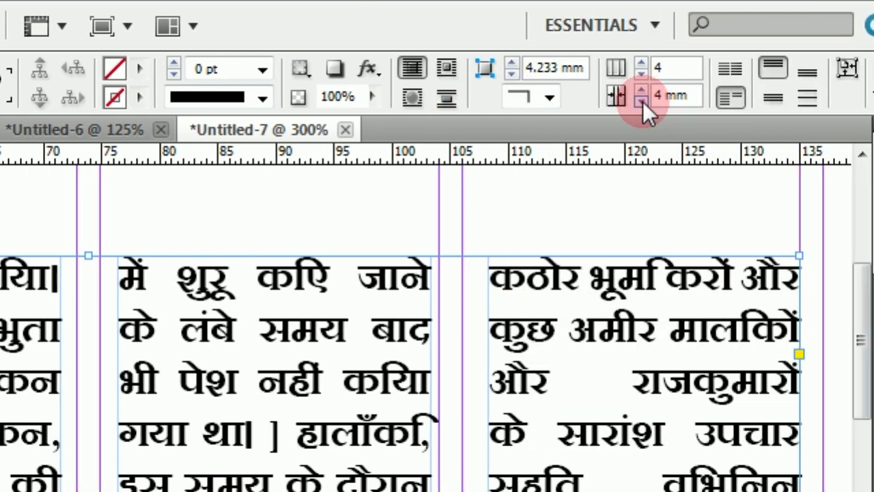
pyautogui.click(643, 101)
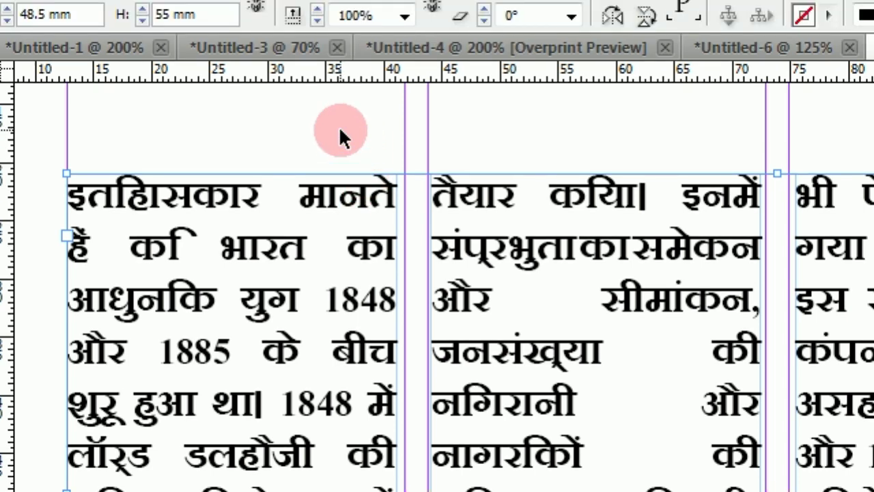
# Deselect the text frame and examine how its four justified columns line up with the page's column guides.
pyautogui.rightClick(340, 133)
pyautogui.click(315, 130)
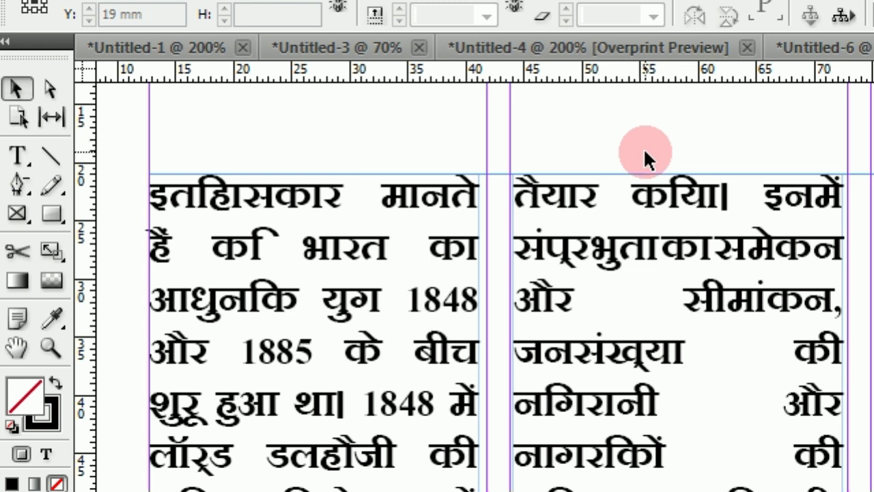
pyautogui.hotkey('ctrl', '-')
pyautogui.hotkey('ctrl', '-')
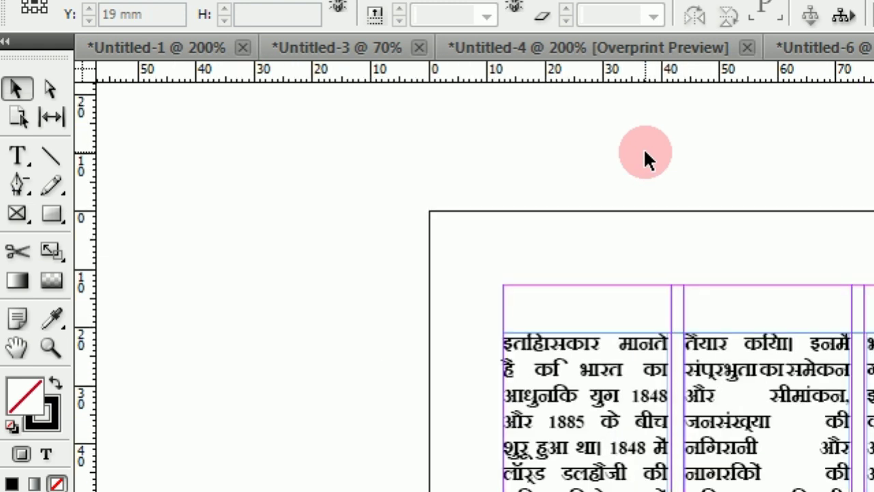
pyautogui.hotkey('ctrl', '-')
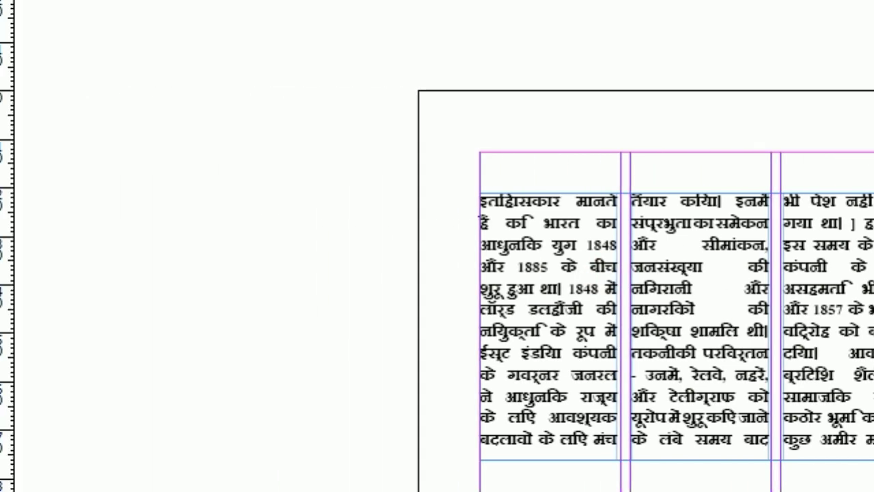
pyautogui.moveTo(684, 307); pyautogui.dragTo(501, 209)
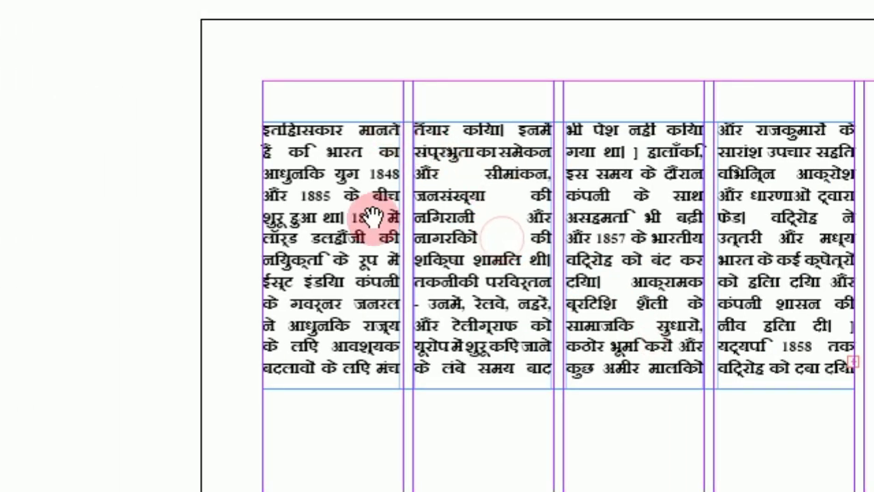
pyautogui.click(347, 152)
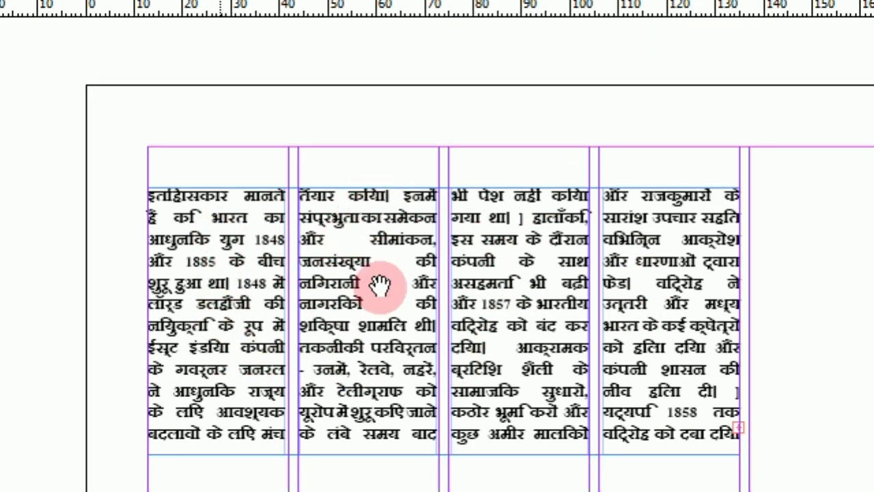
pyautogui.moveTo(392, 300); pyautogui.dragTo(351, 253)
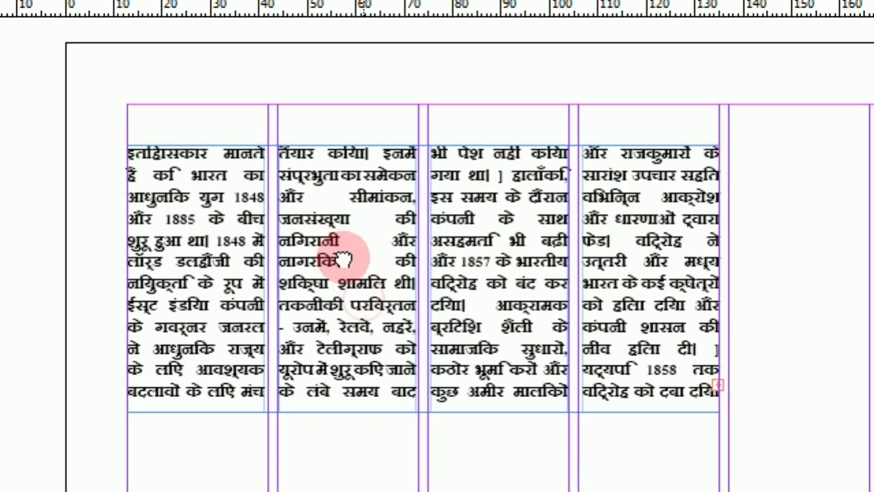